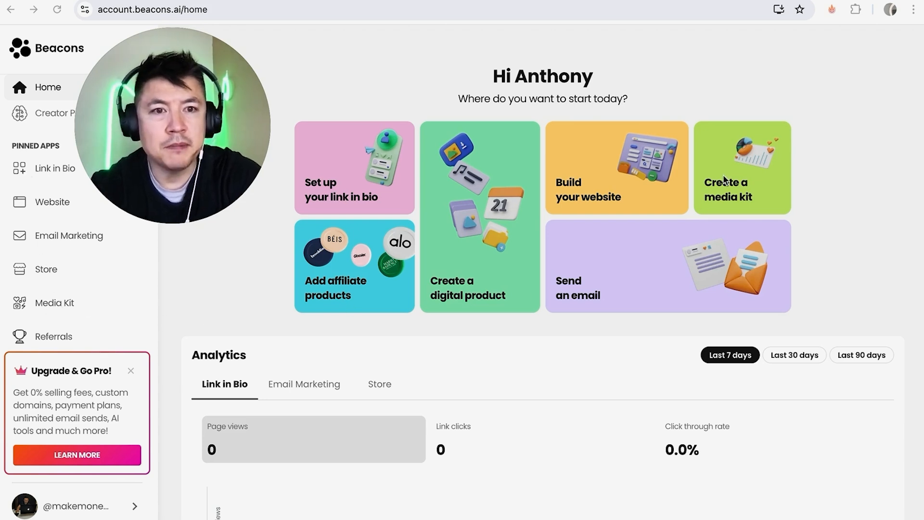
Set up a new media kit from the Beacons home page and go to its dashboard.
left_click(744, 184)
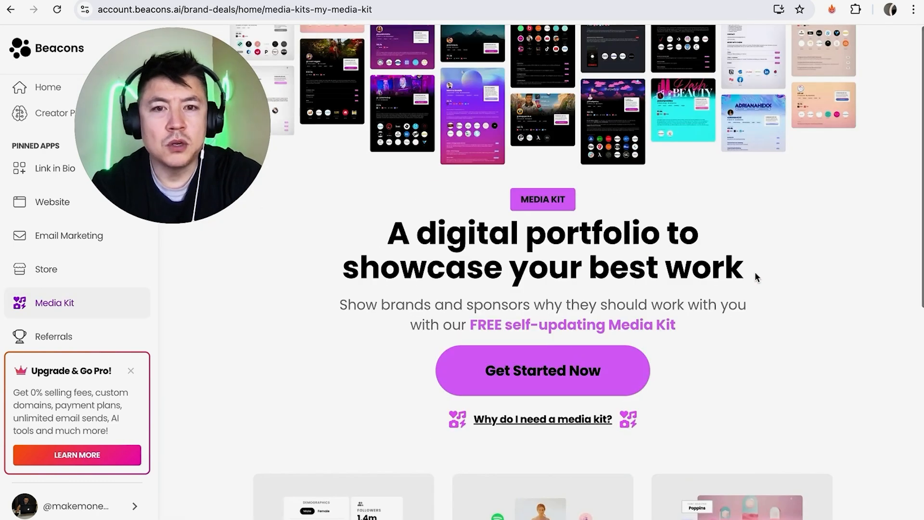
scroll(705, 271, "down", 3)
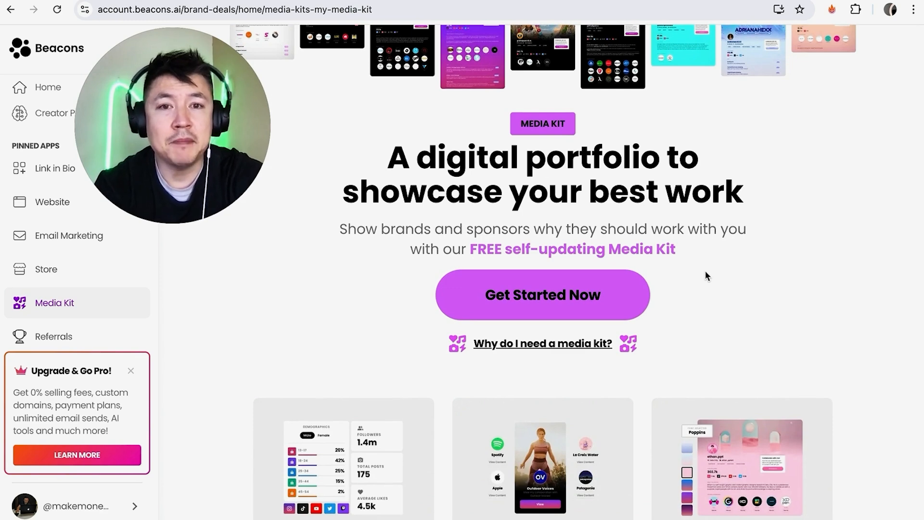
left_click_drag(417, 159, 646, 160)
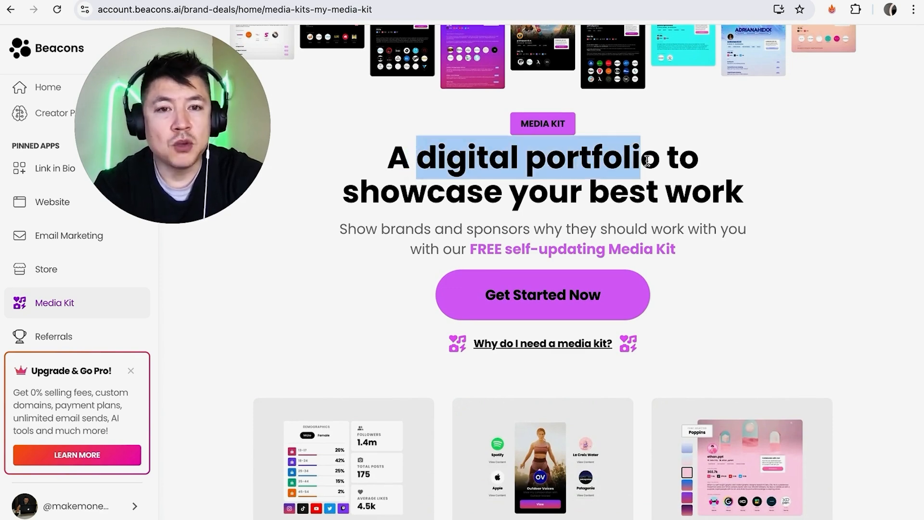
left_click(622, 296)
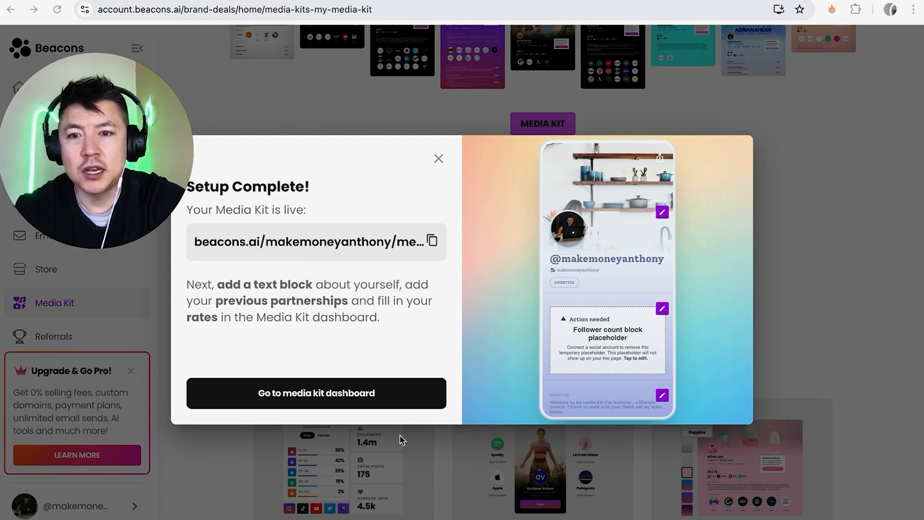
left_click(372, 397)
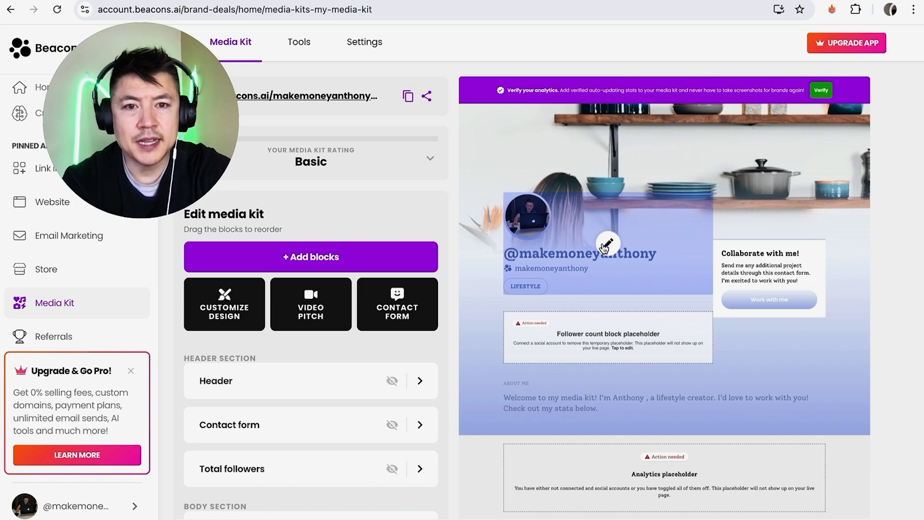
Set the header block's location to Los Angeles, California (US), in the City, State format.
left_click(608, 245)
scroll(397, 365, "down", 2)
scroll(396, 365, "down", 2)
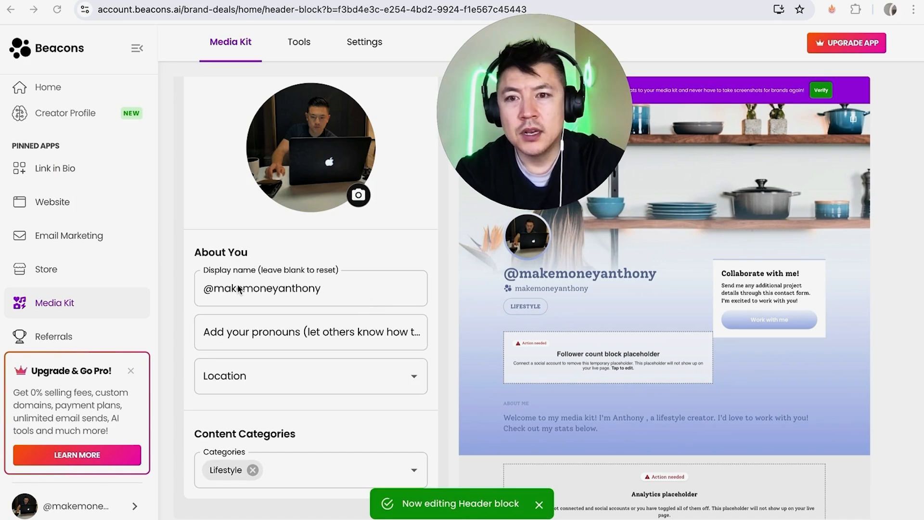
left_click(275, 332)
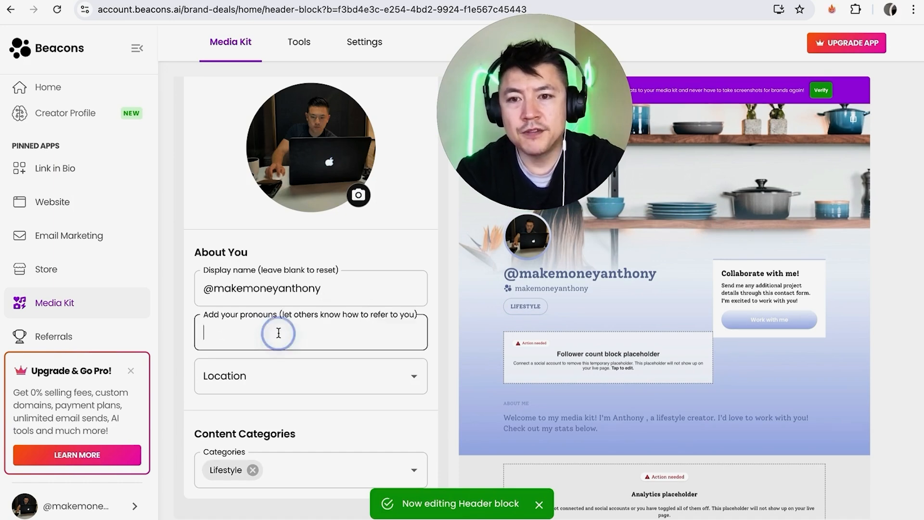
left_click(352, 376)
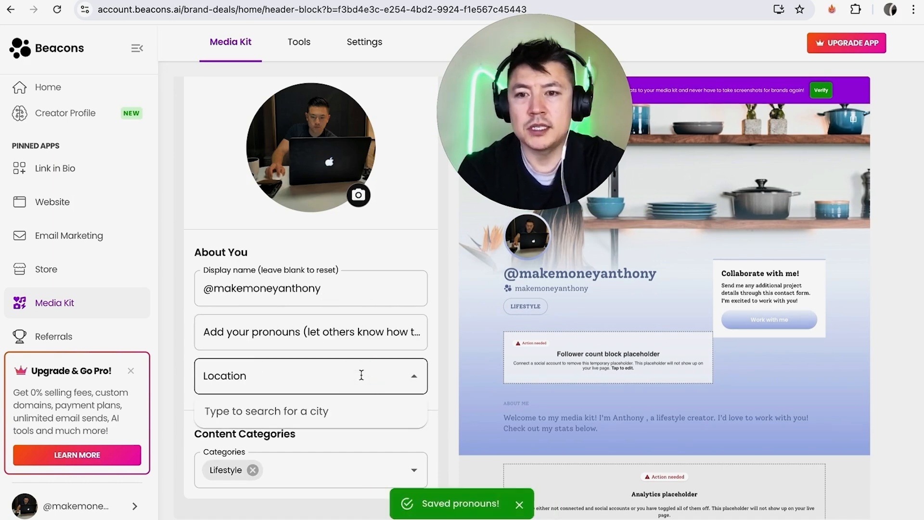
type("los ang")
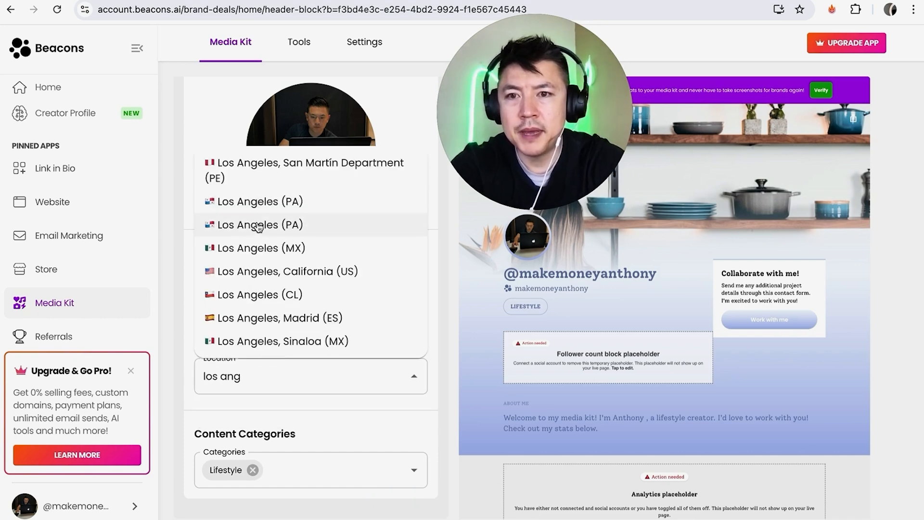
left_click(279, 271)
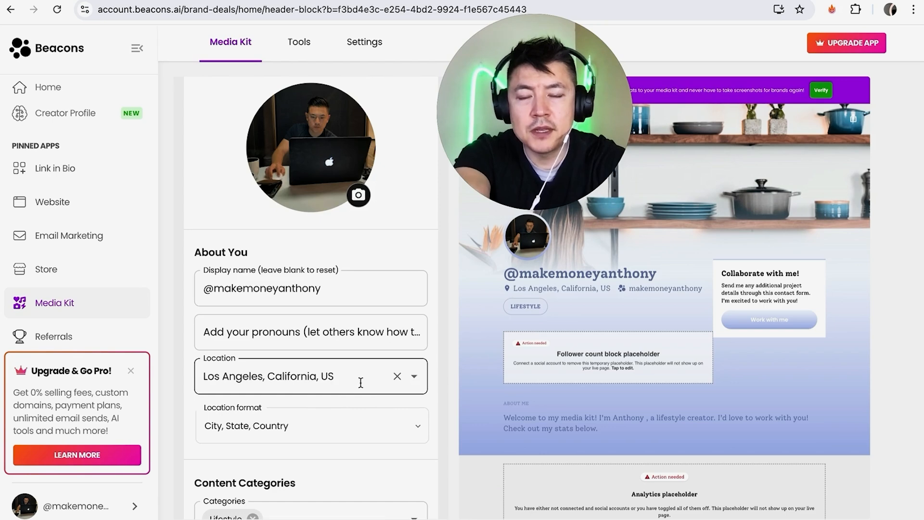
scroll(443, 361, "down", 2)
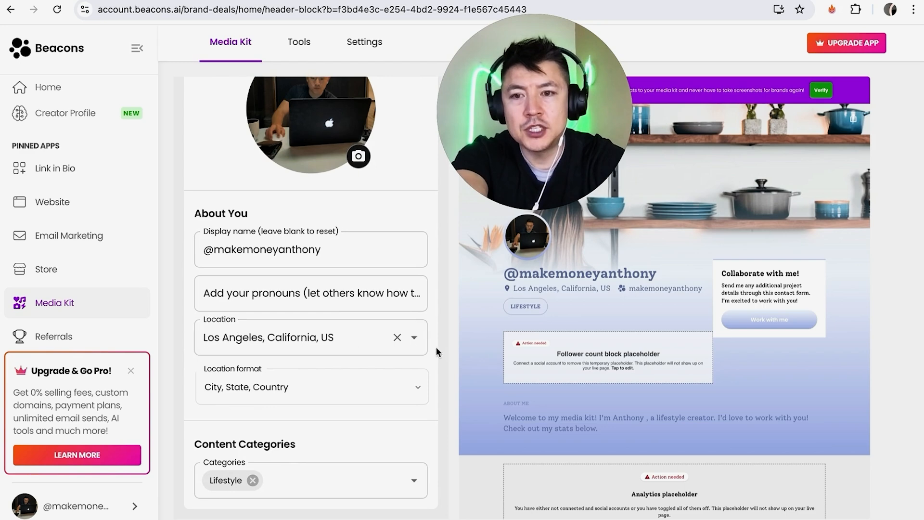
left_click(399, 392)
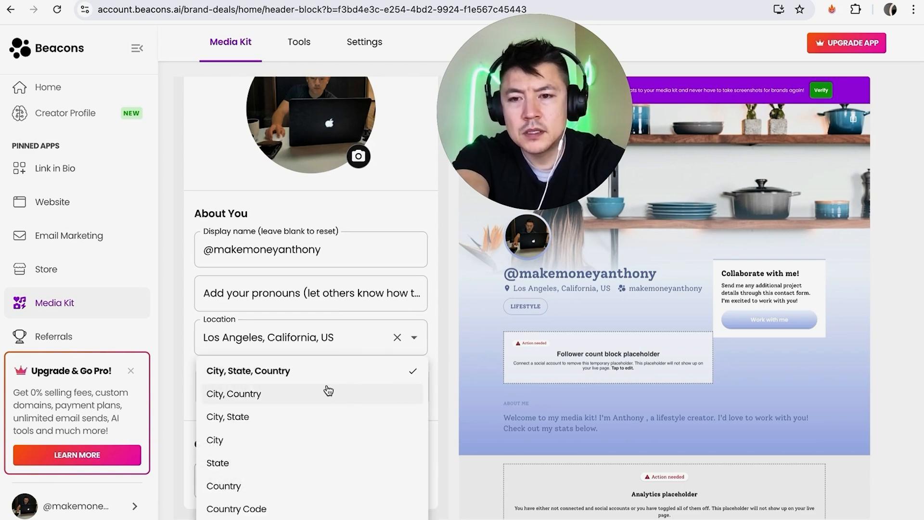
left_click(247, 418)
Replace the header's Lifestyle category with Business and Social & Digital Marketing, and return to the media kit's block list.
scroll(439, 373, "down", 1)
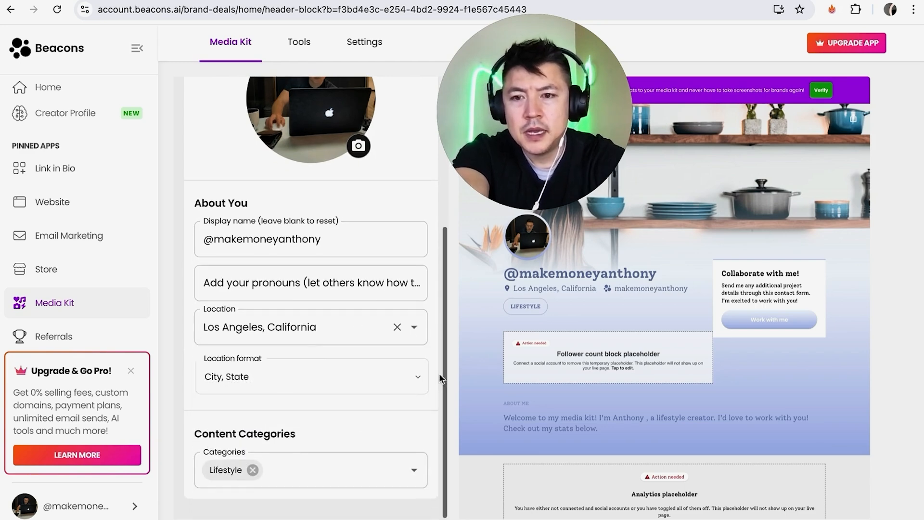
left_click(253, 470)
left_click(256, 470)
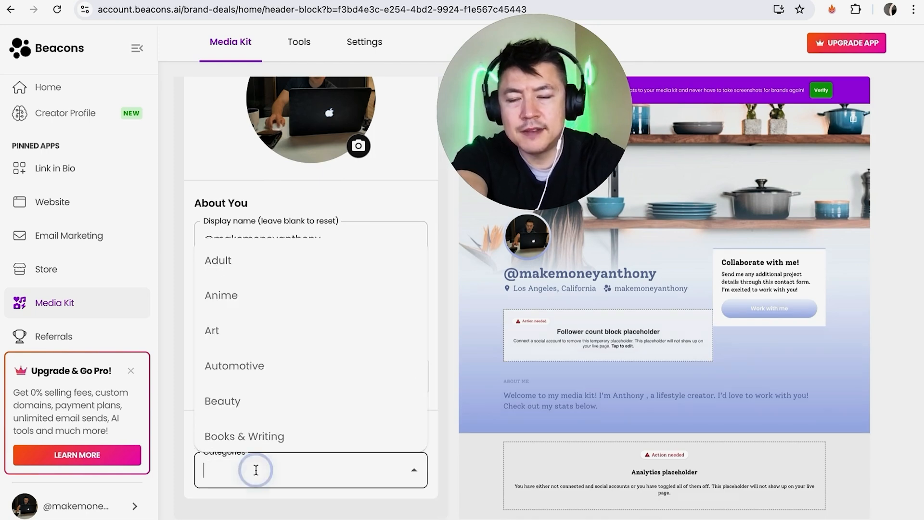
scroll(268, 388, "down", 3)
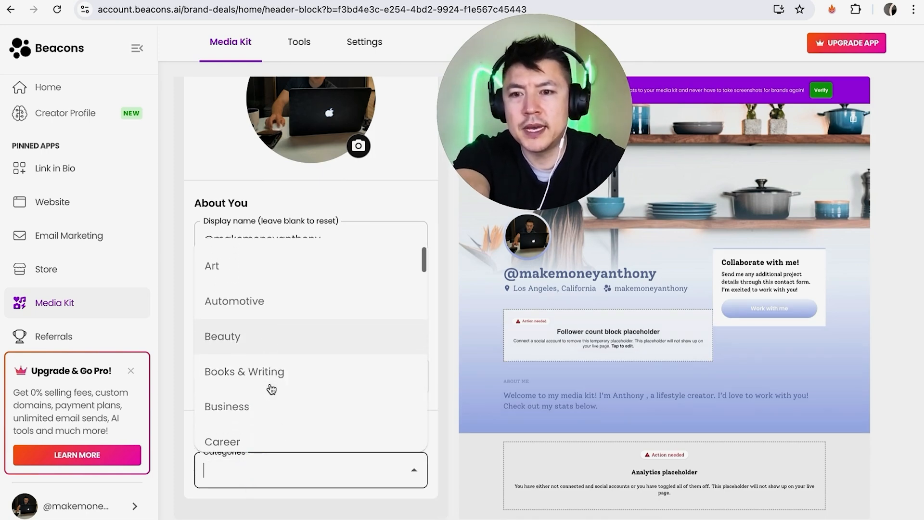
left_click(239, 373)
left_click(318, 468)
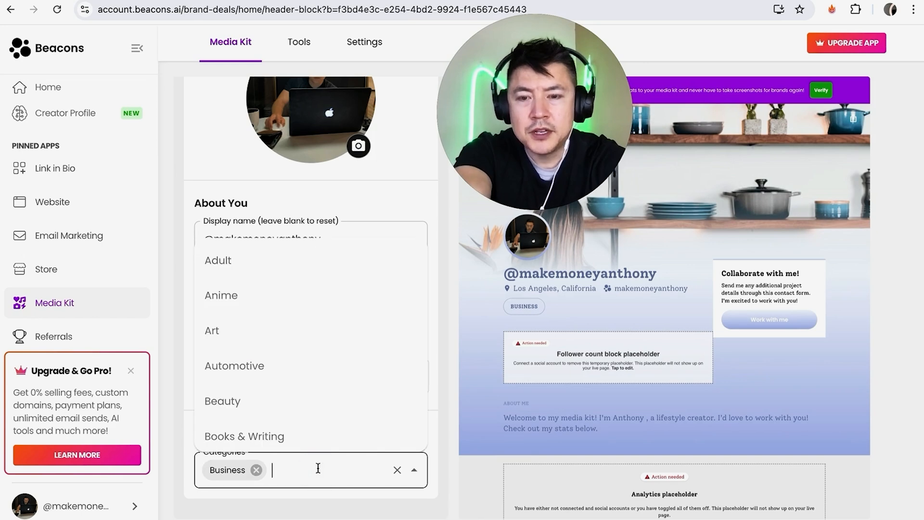
type("soci")
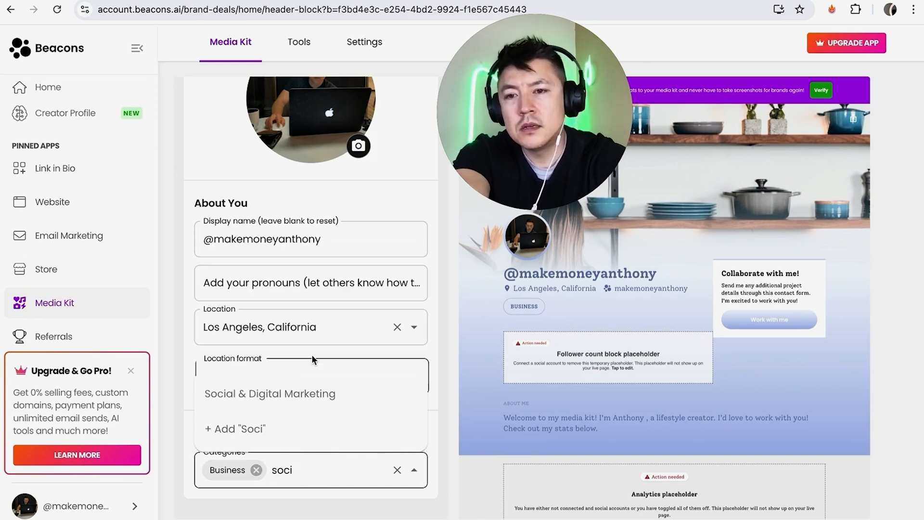
left_click(253, 390)
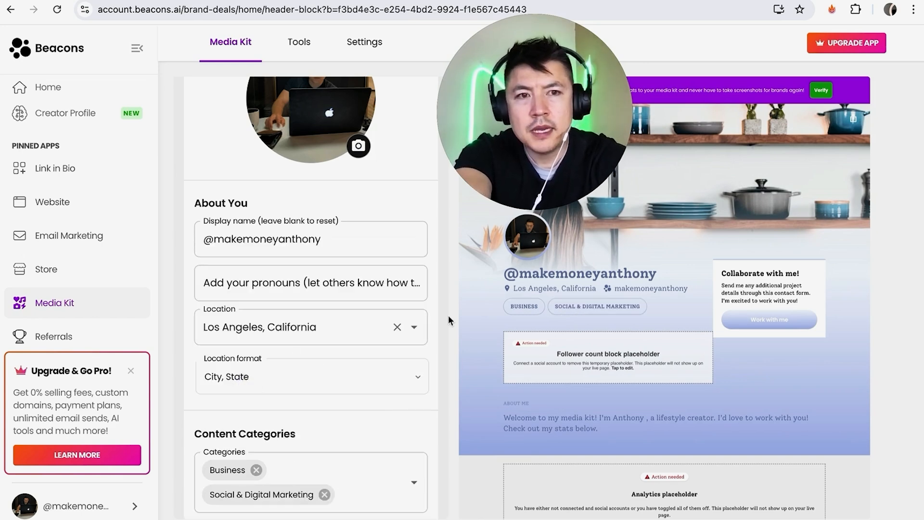
scroll(373, 287, "up", 5)
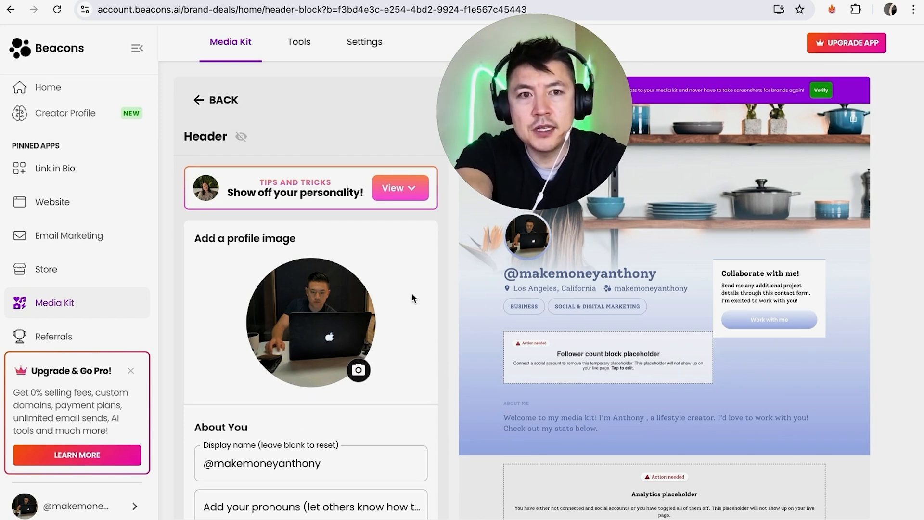
left_click(219, 102)
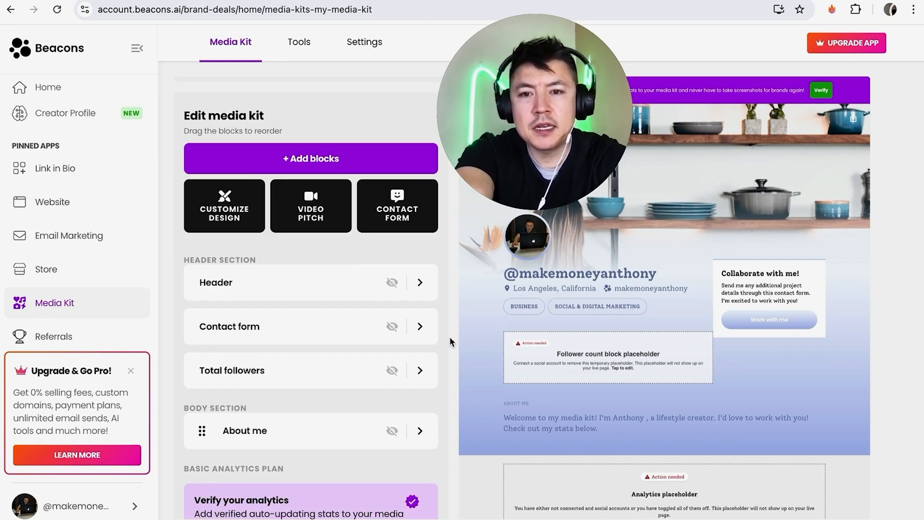
Limit the YouTube block's metrics to Subscribers, Average Likes and Top Countries, and return to the block list.
scroll(443, 336, "down", 5)
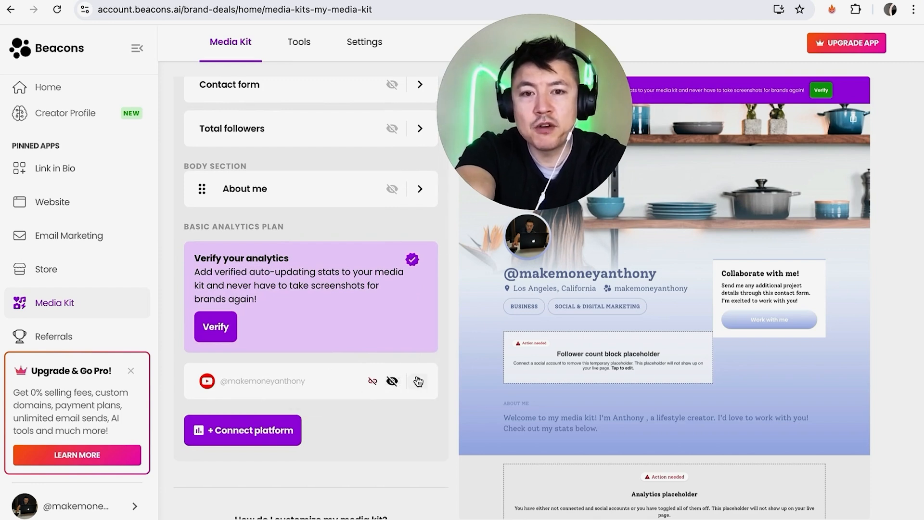
left_click(416, 380)
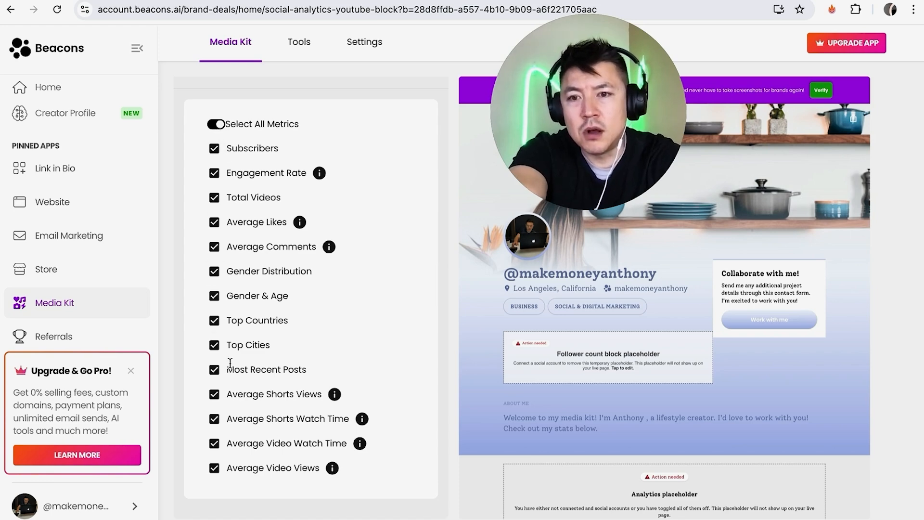
left_click(213, 125)
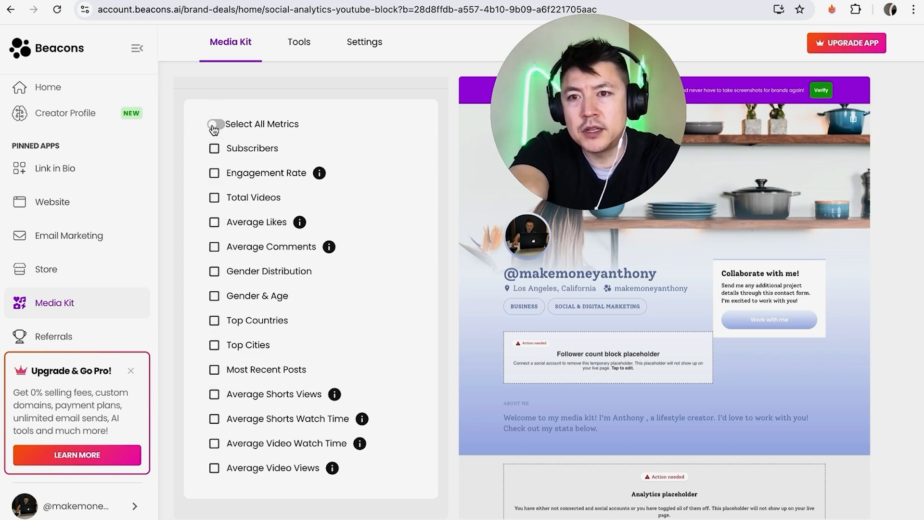
left_click(214, 148)
left_click(213, 222)
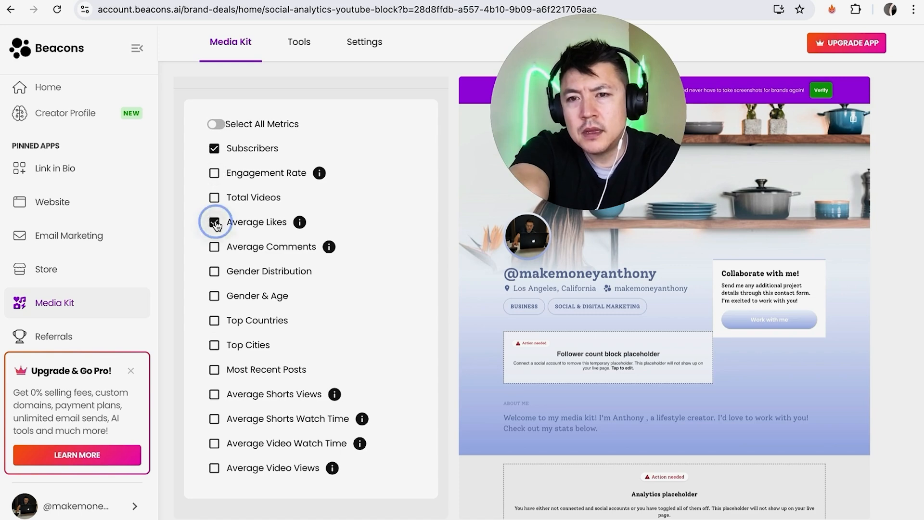
left_click(215, 322)
scroll(313, 240, "up", 2)
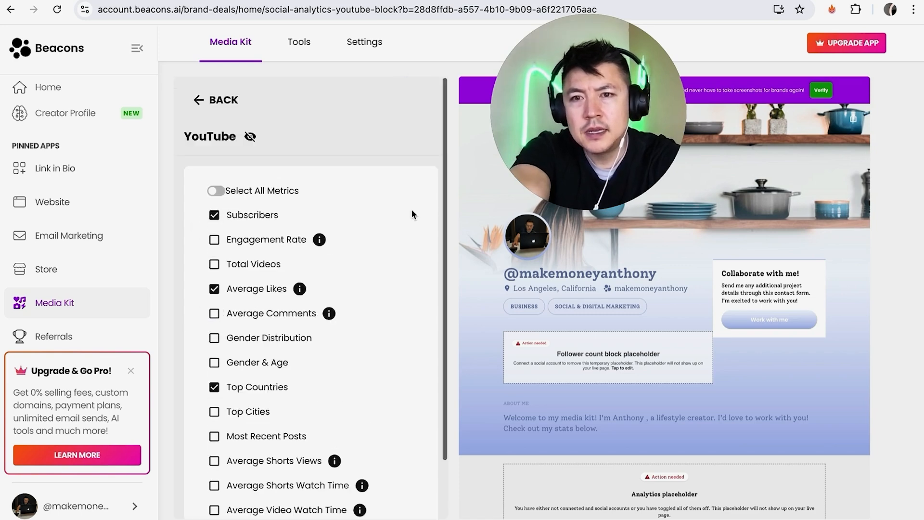
left_click(210, 100)
Try to verify the analytics by connecting a YouTube account through Phyllo, and leave without signing in to Google.
scroll(337, 351, "down", 3)
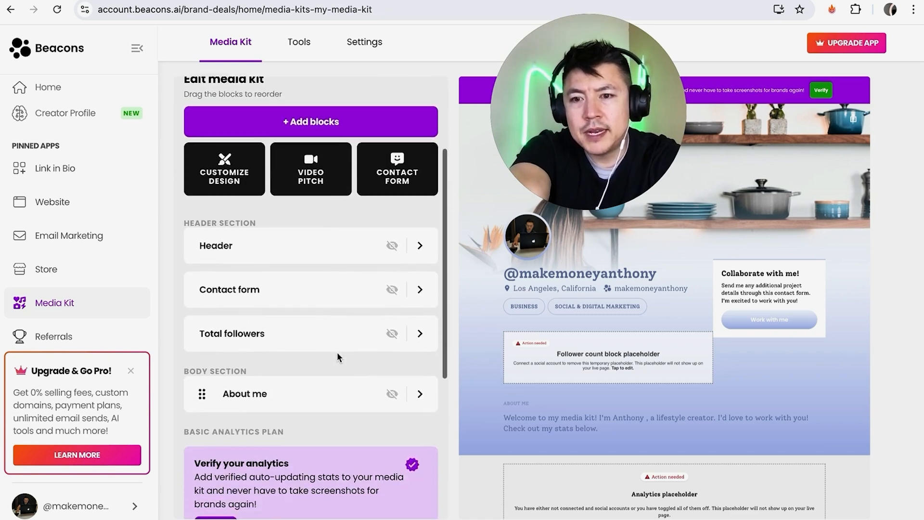
scroll(305, 336, "up", 3)
scroll(305, 336, "down", 7)
scroll(306, 340, "down", 1)
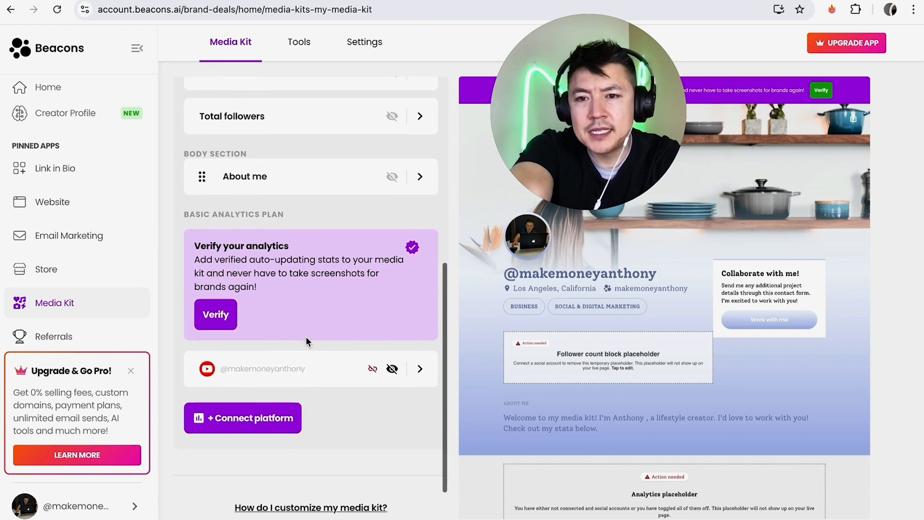
left_click(221, 317)
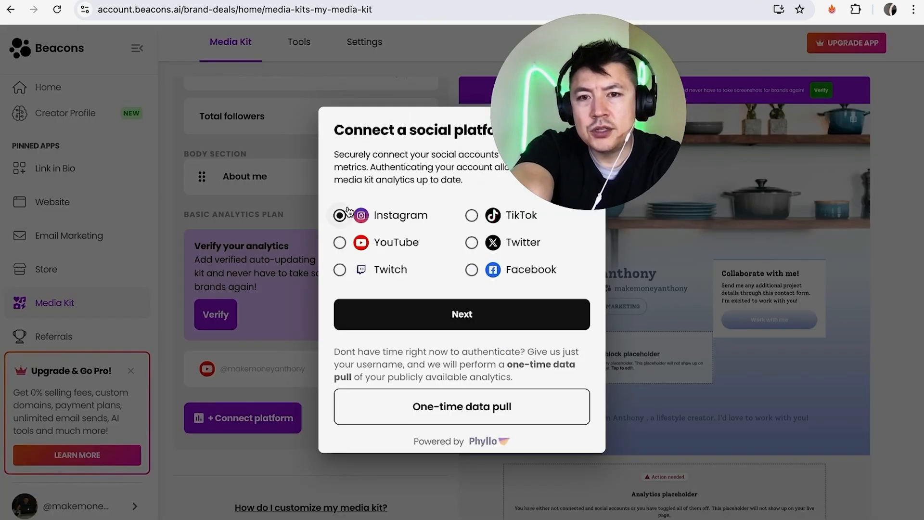
left_click(372, 245)
left_click(443, 358)
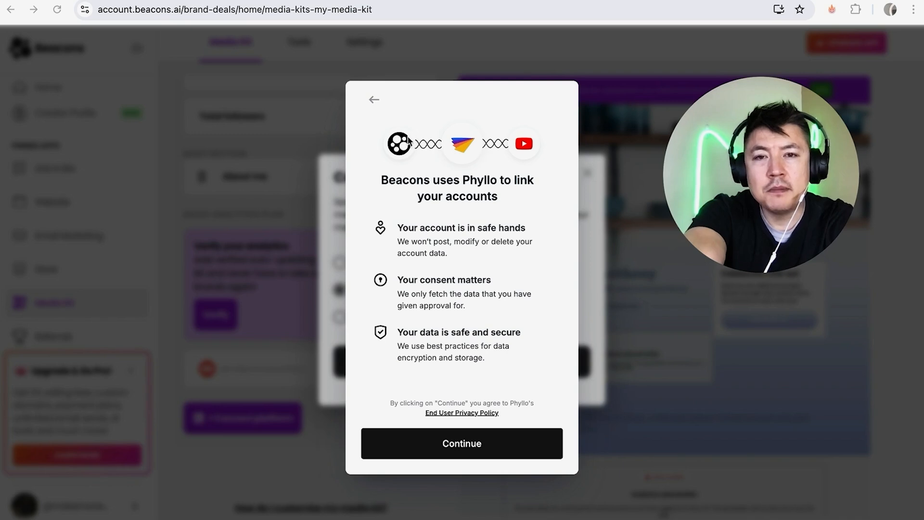
left_click(486, 448)
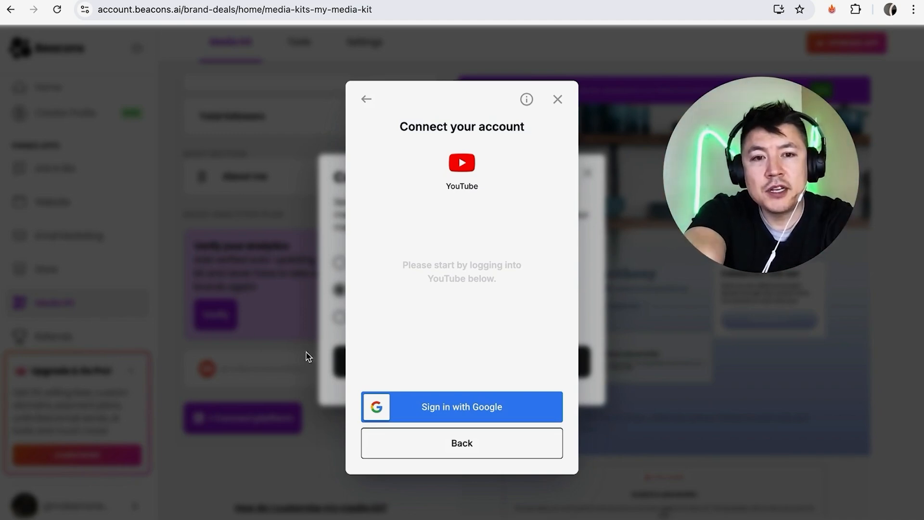
left_click(559, 99)
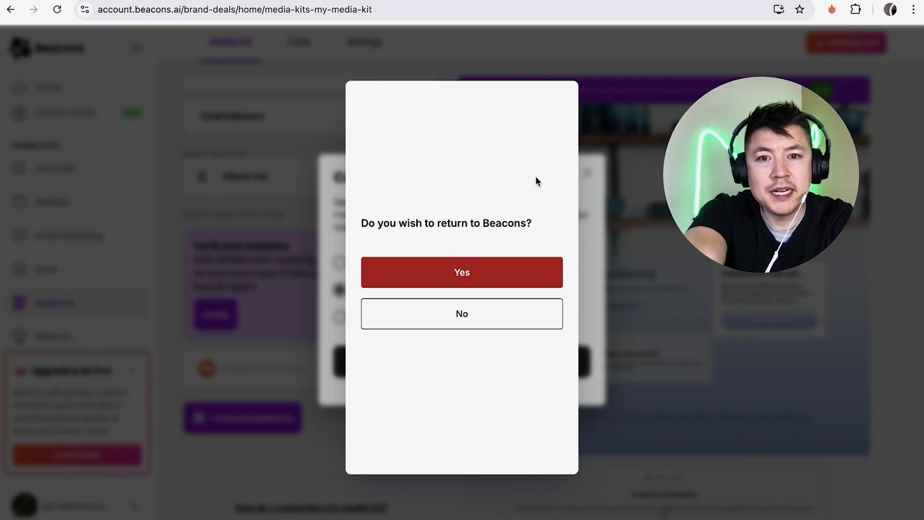
left_click(522, 272)
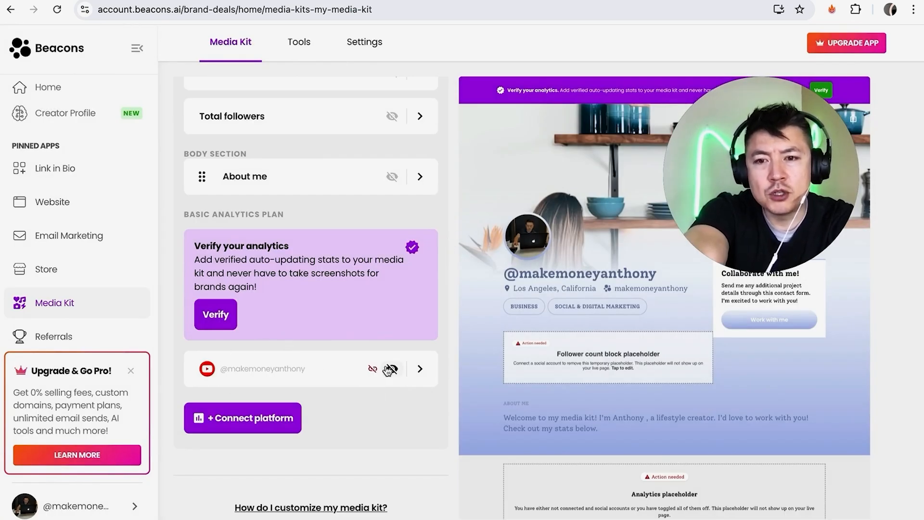
left_click(244, 423)
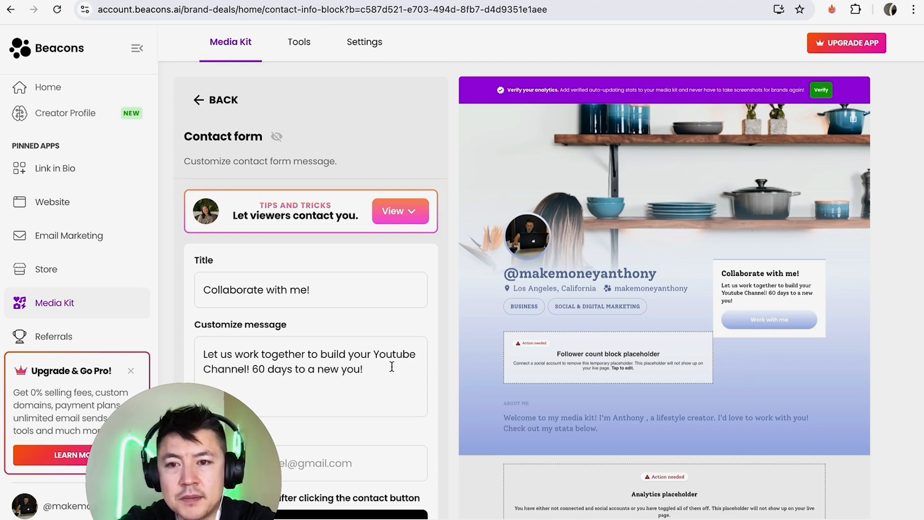
Extend the contact form's message with "Beyond your wildest Youtube dreams!", save it, and check the form's preview.
left_click(388, 369)
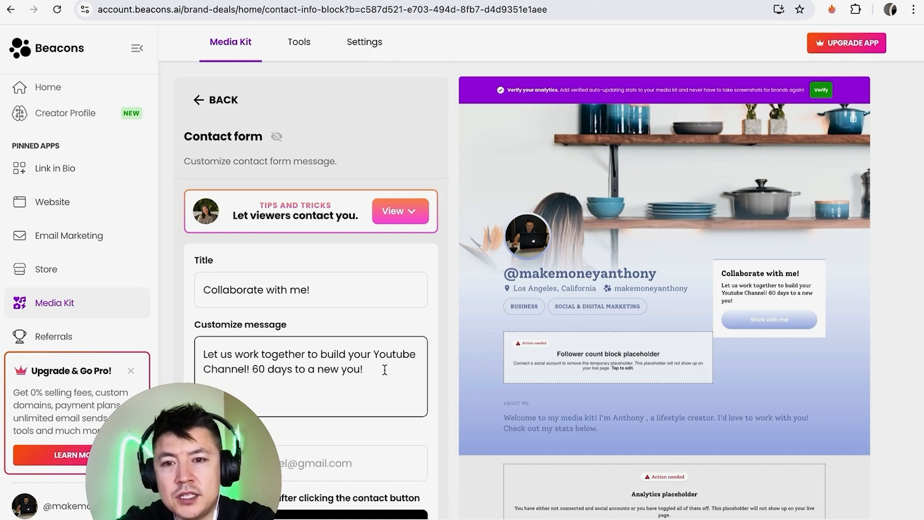
type("Beyond")
type("your wi")
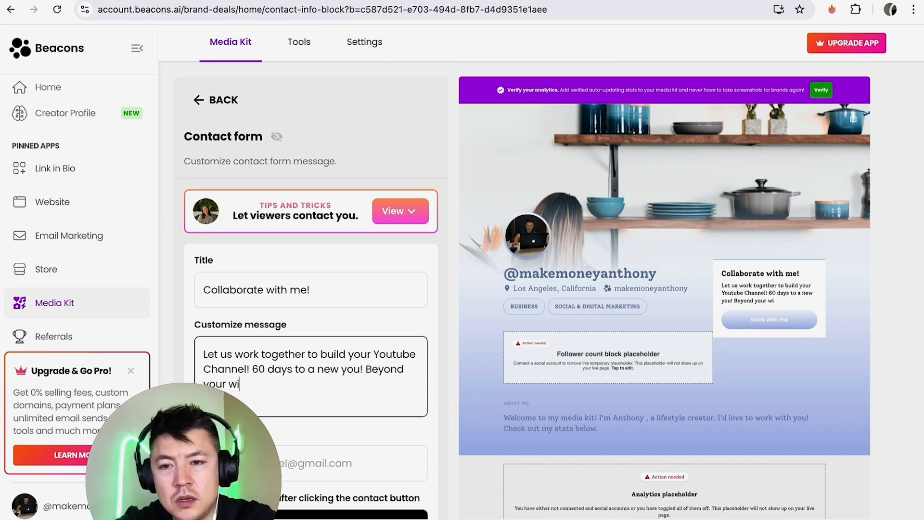
type("ldest Youtube dreams!")
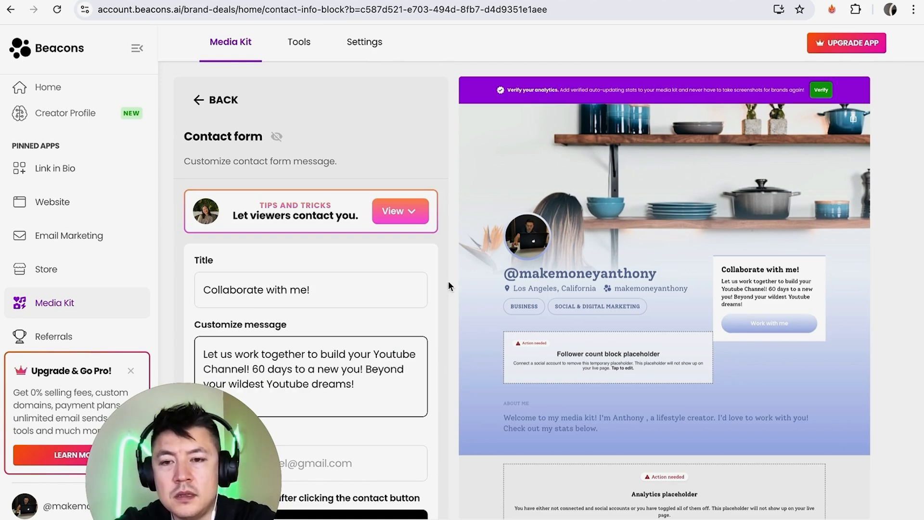
scroll(444, 180, "down", 10)
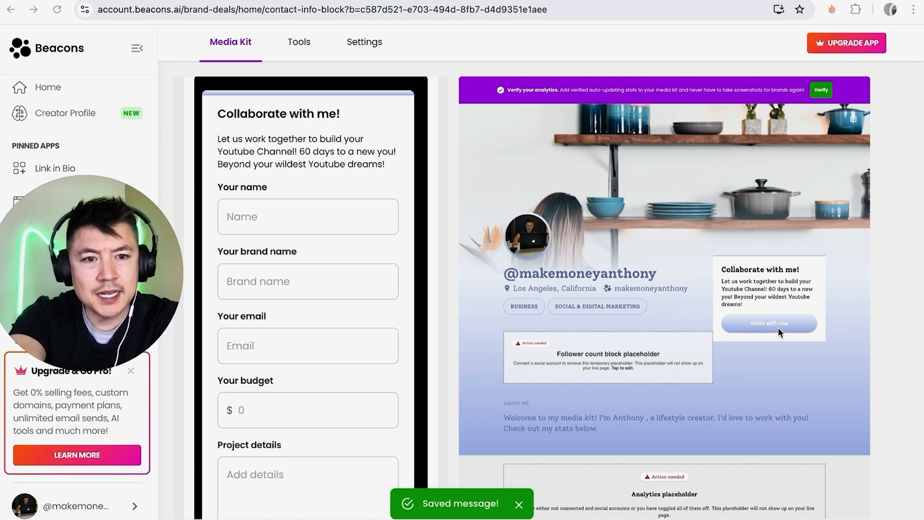
scroll(282, 214, "down", 3)
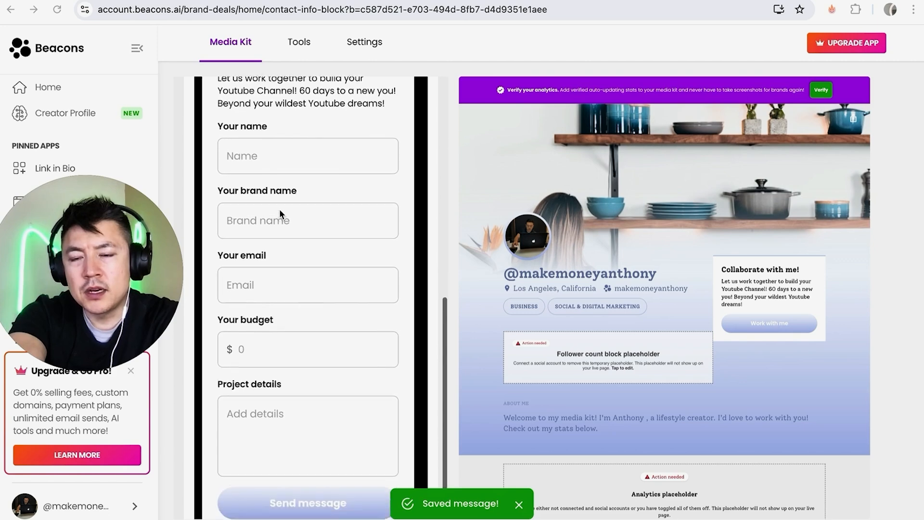
scroll(280, 213, "up", 2)
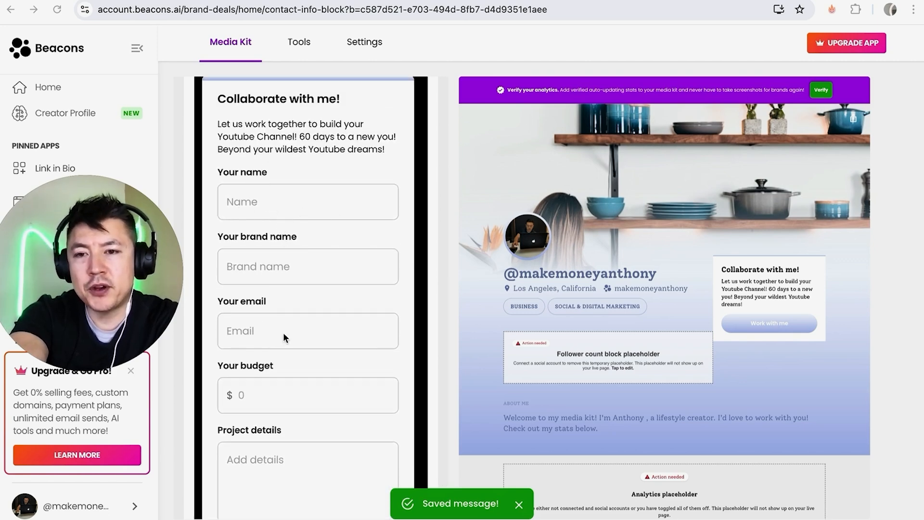
scroll(278, 435, "down", 1)
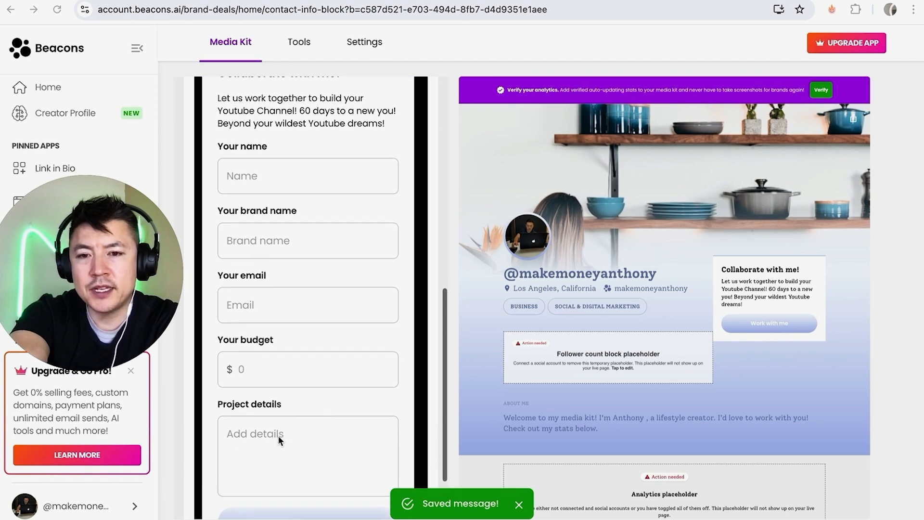
scroll(376, 391, "up", 1)
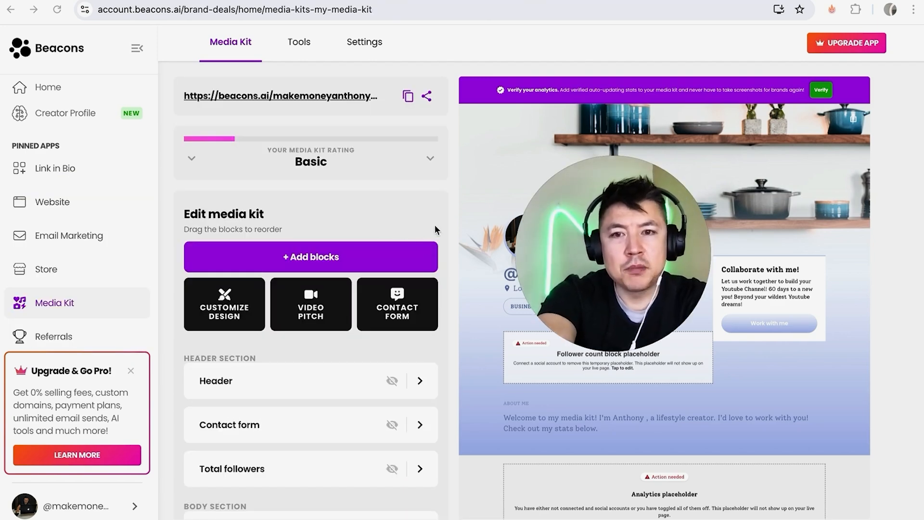
Add a Brand partners block to the media kit and list Nike and Apple in it.
left_click(321, 263)
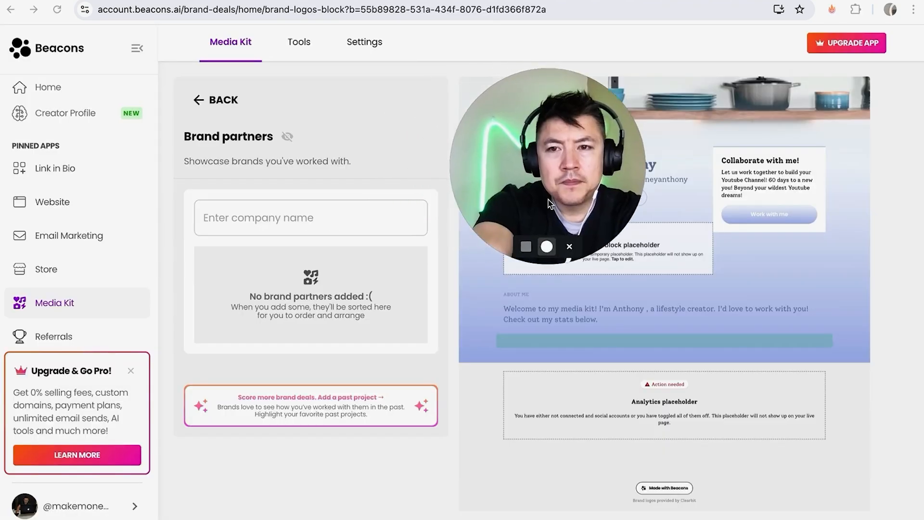
left_click_drag(548, 183, 575, 178)
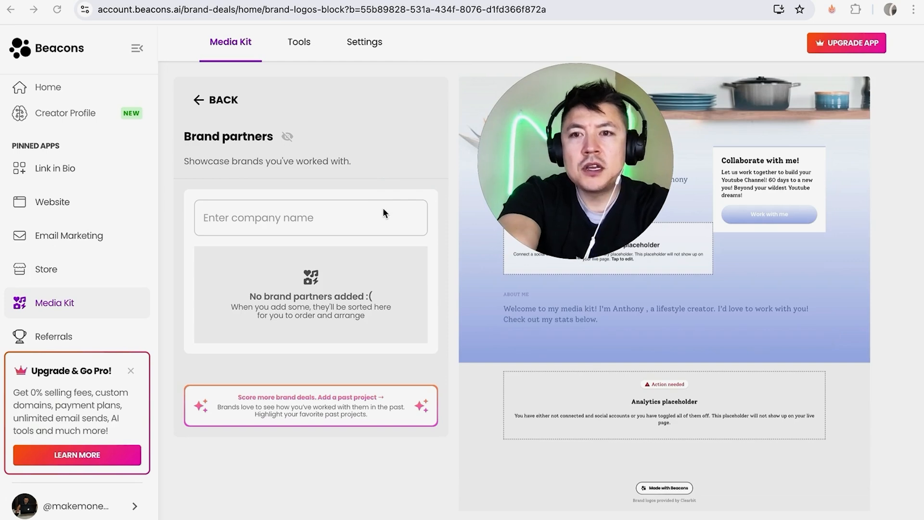
left_click(268, 218)
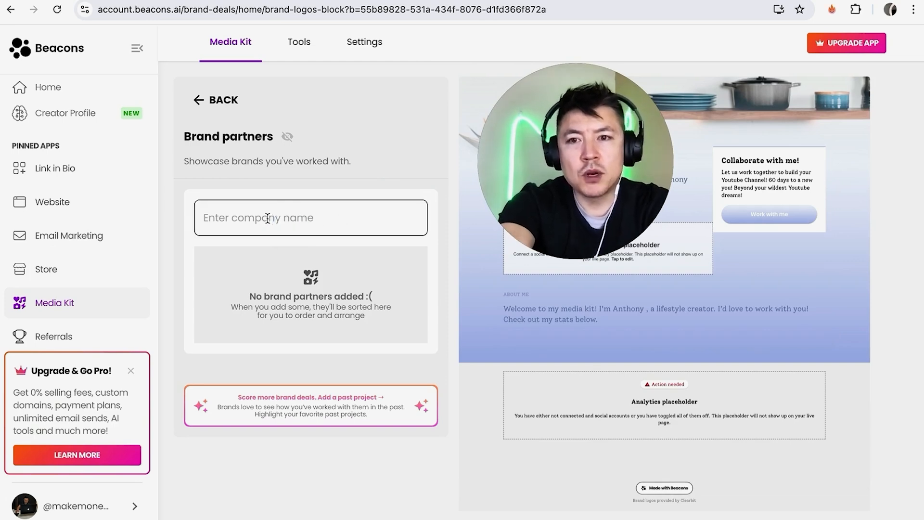
type("nike")
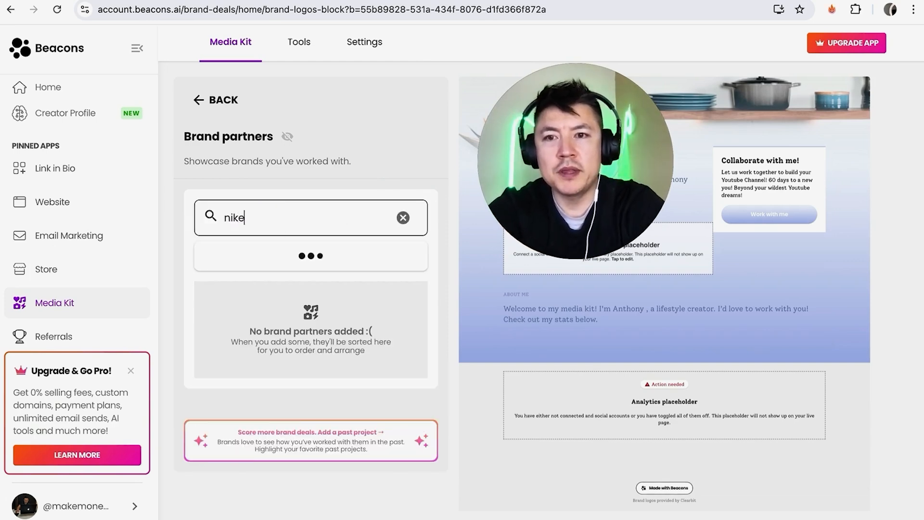
left_click(279, 241)
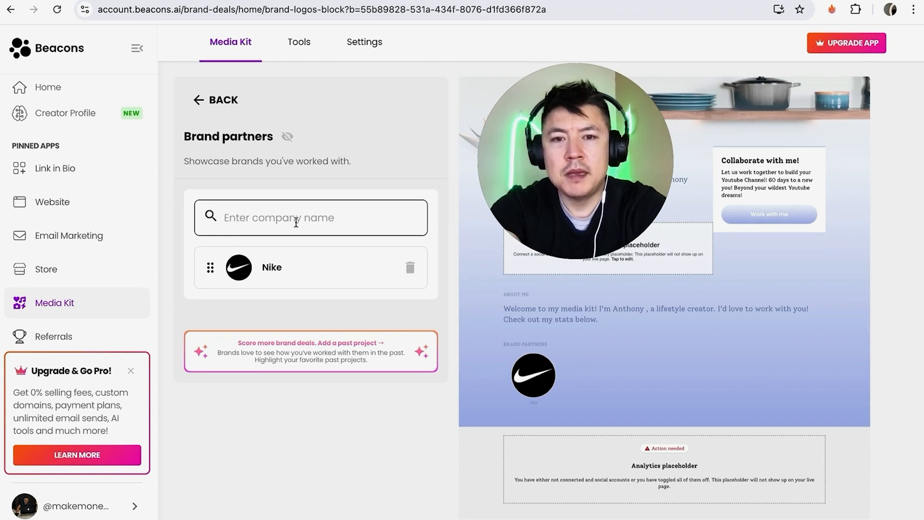
type("appl")
left_click(298, 239)
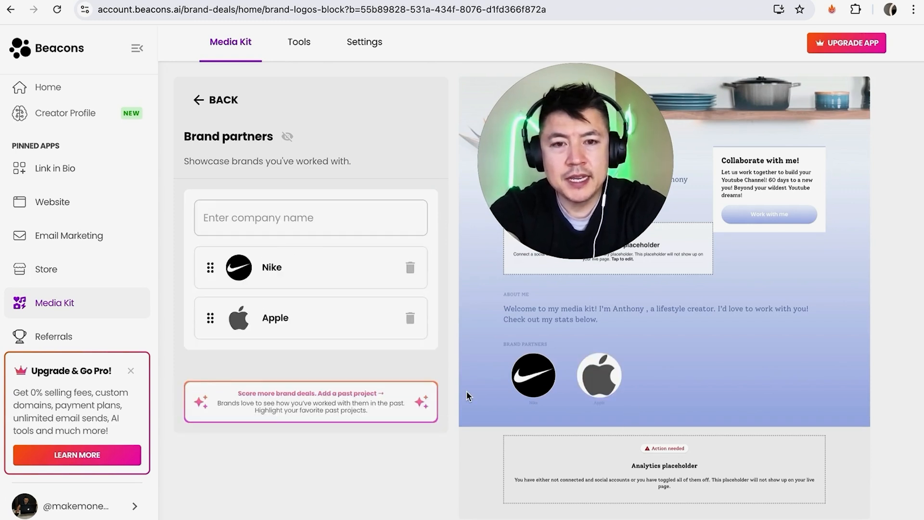
Add YouTube and Facebook to the brand partners and check their logos in the preview.
scroll(466, 391, "up", 1)
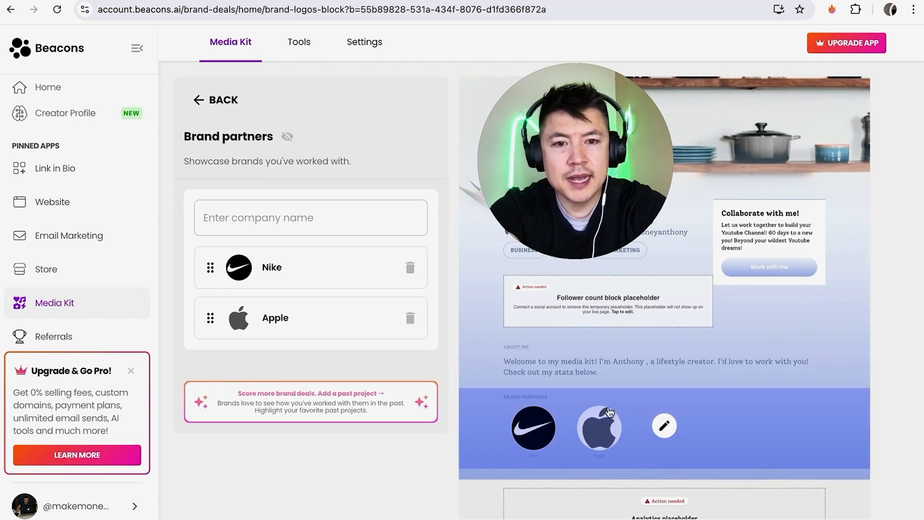
left_click(275, 214)
type("youtube")
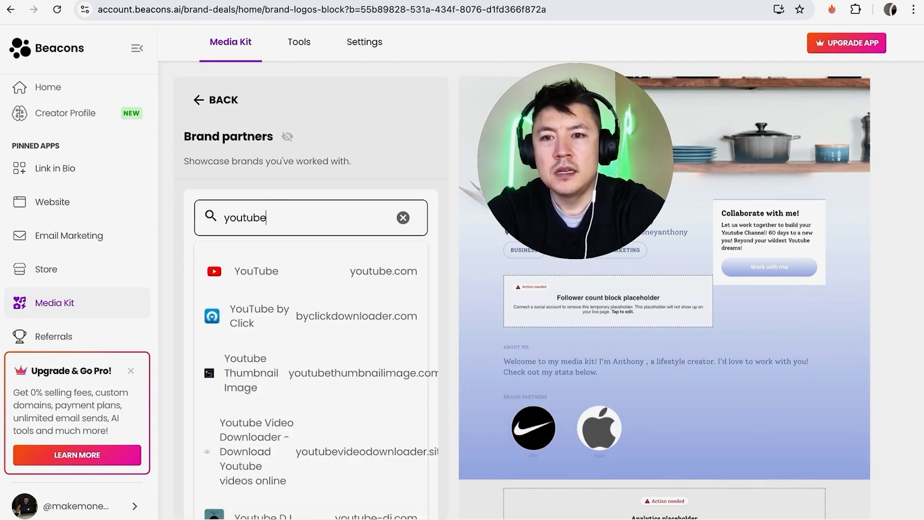
key("Return")
type("facebook")
key("Return")
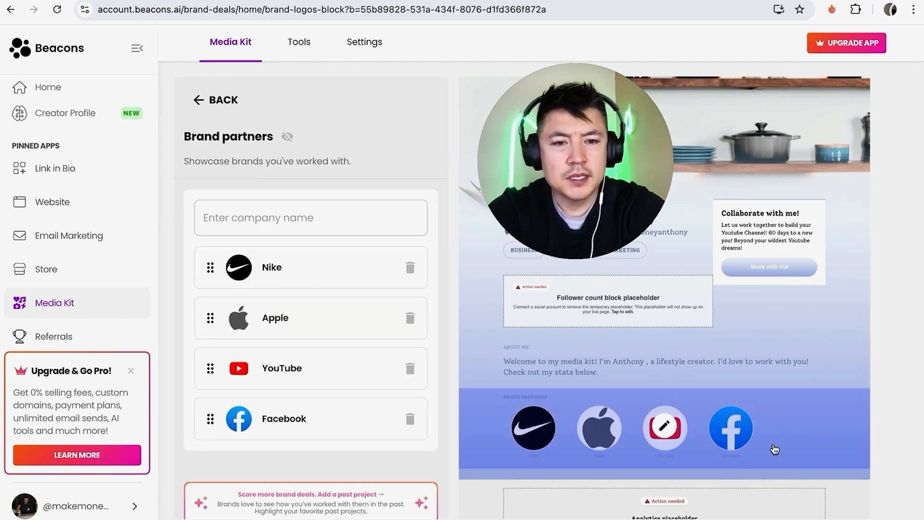
scroll(768, 423, "up", 1)
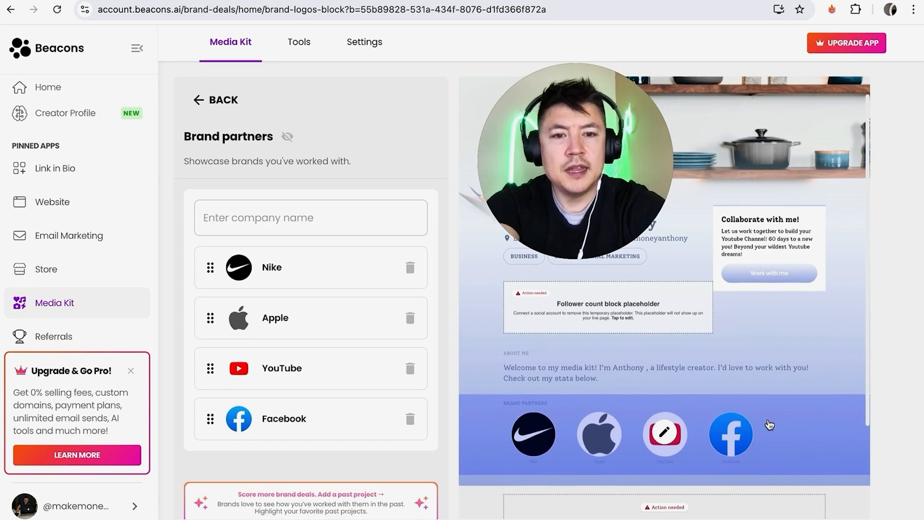
Move Facebook to the first place in the brand partners list and return to the media kit's block list.
left_click(210, 426)
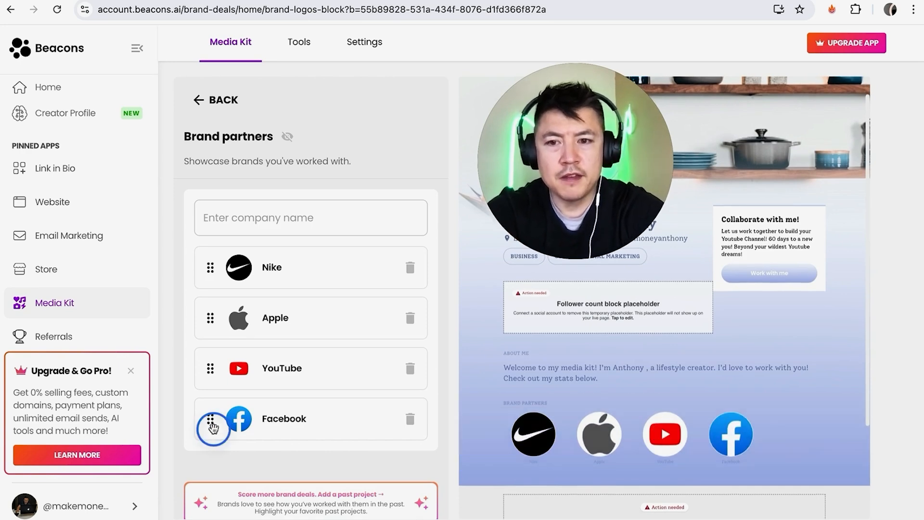
left_click_drag(213, 427, 212, 260)
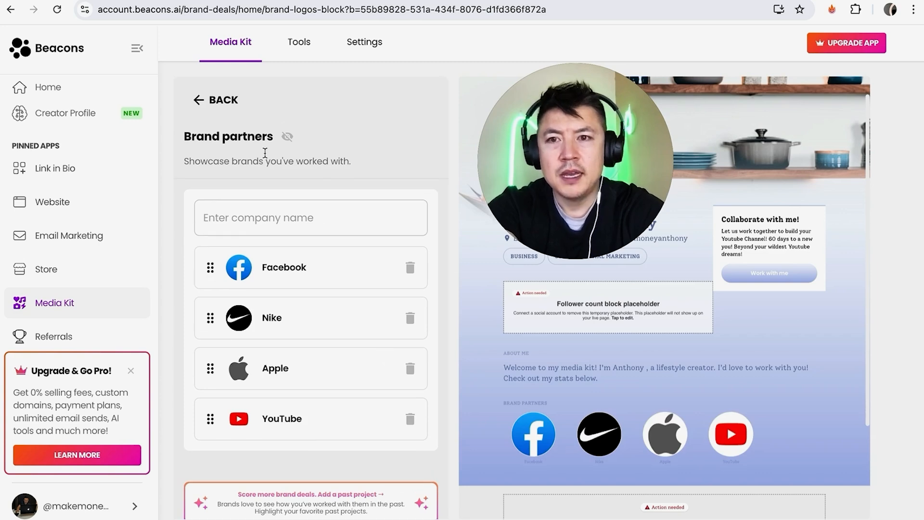
left_click(216, 100)
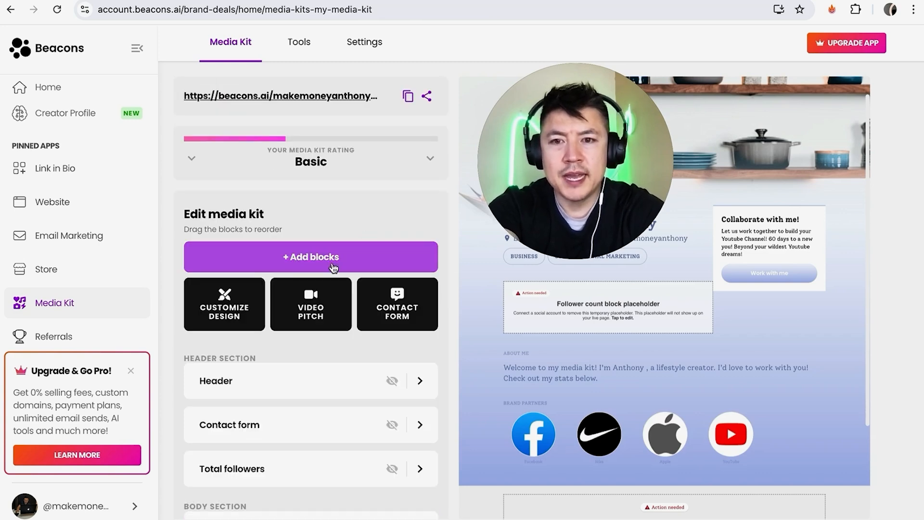
View the option for adding a pitch video and close it without adding one.
left_click(310, 303)
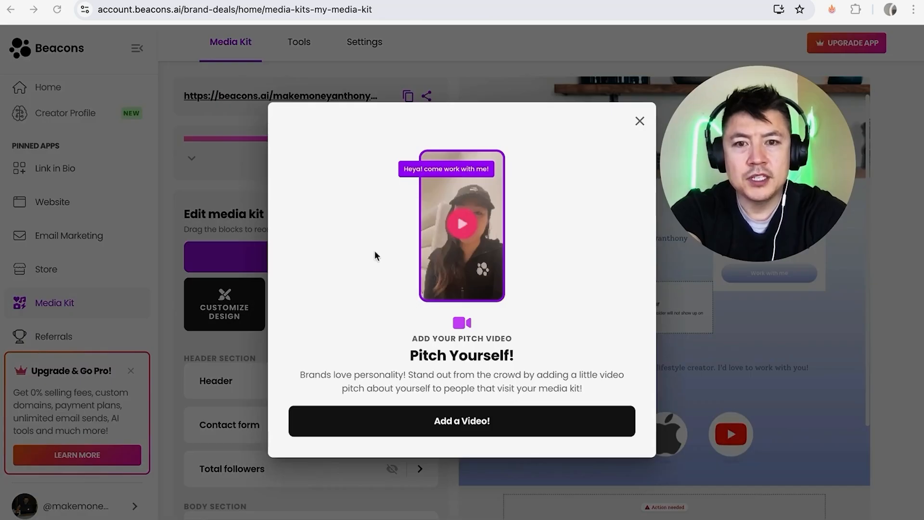
left_click(639, 121)
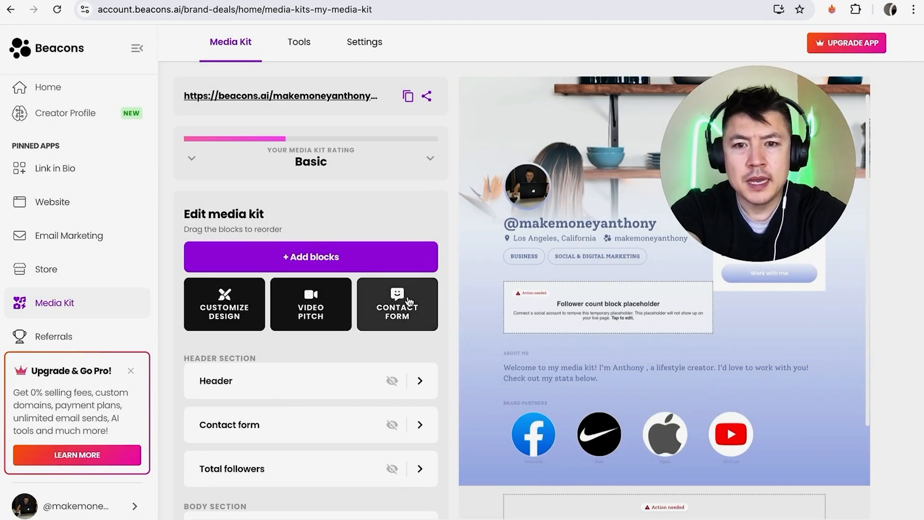
Add a Rates card block to the media kit.
left_click(371, 257)
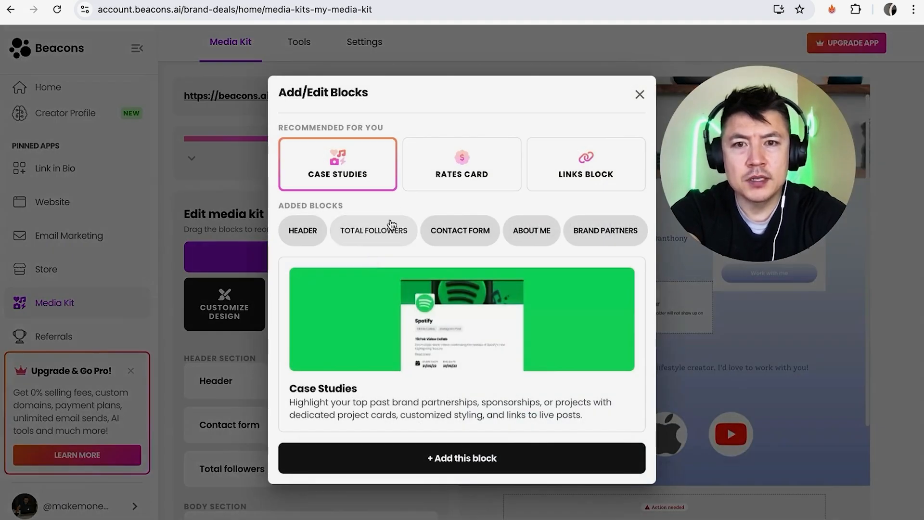
left_click(491, 179)
left_click(476, 456)
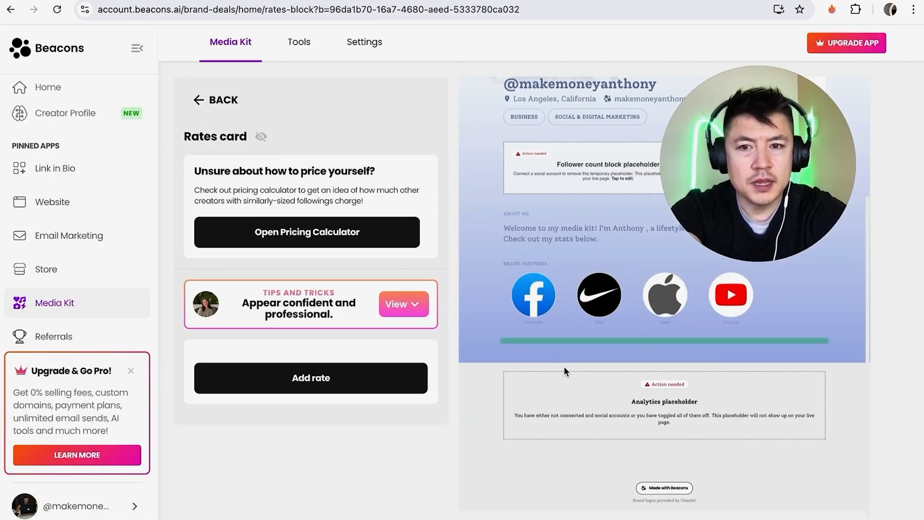
Add a $1000 rate for "1 Youtube Video" described as "1 Video To represent your business on Youtube.", and return to the block list.
left_click(344, 372)
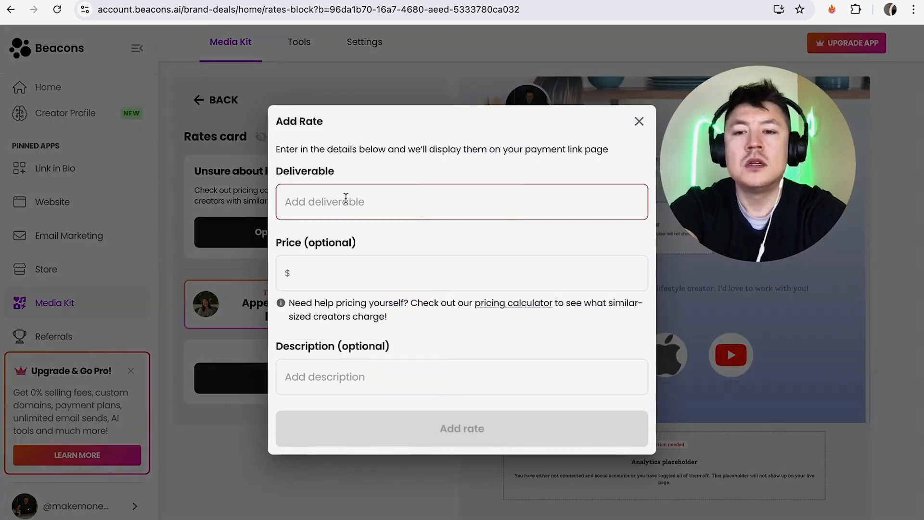
left_click(345, 198)
type("1 y")
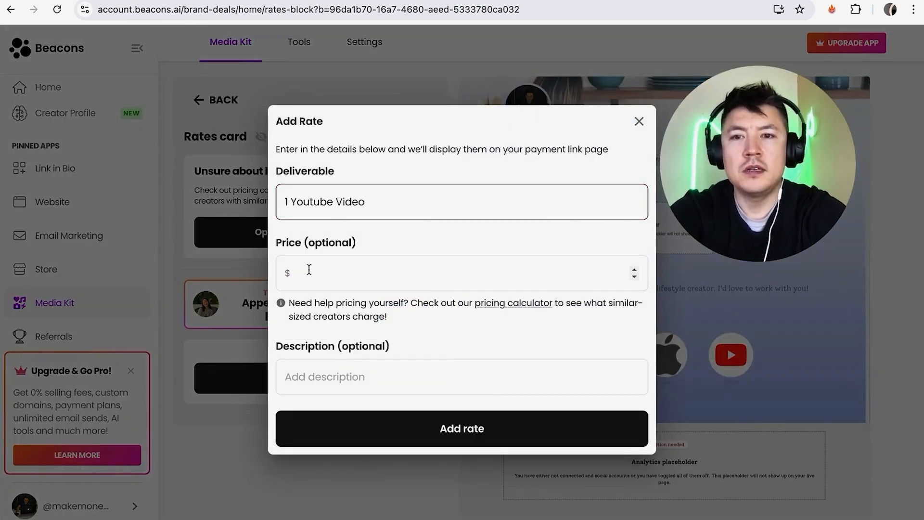
left_click(309, 269)
left_click(318, 377)
type("1")
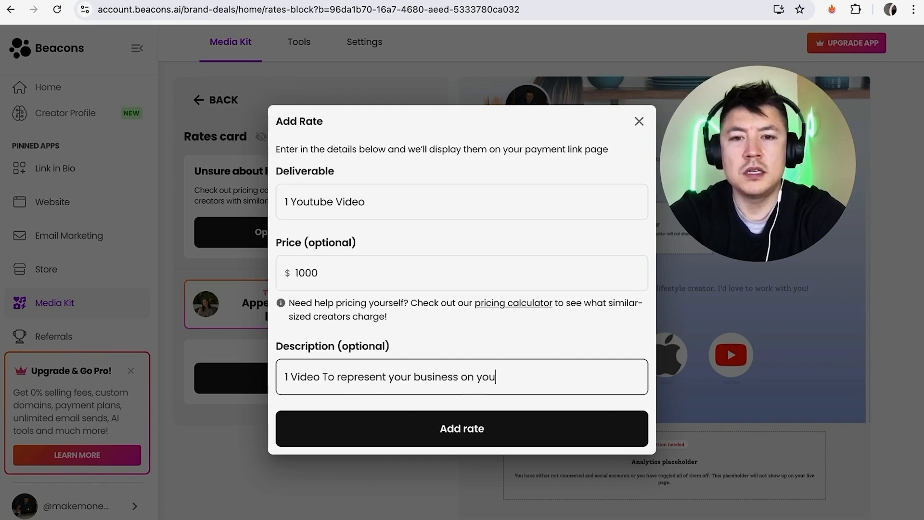
left_click(432, 435)
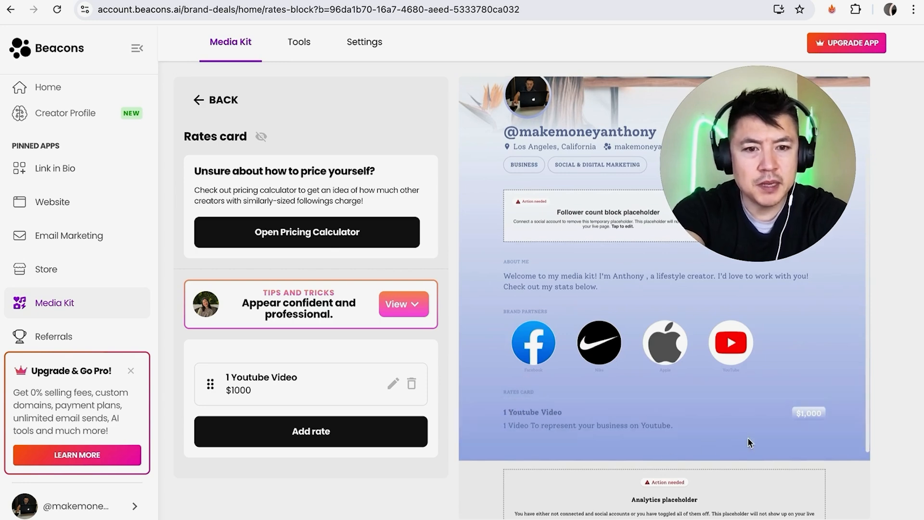
left_click(216, 100)
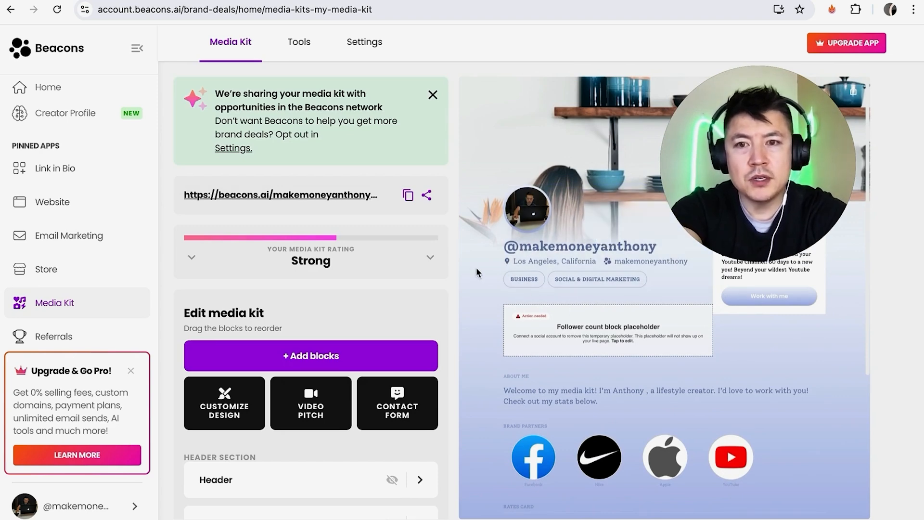
Review the options for sharing the media kit and copy its link.
left_click(427, 196)
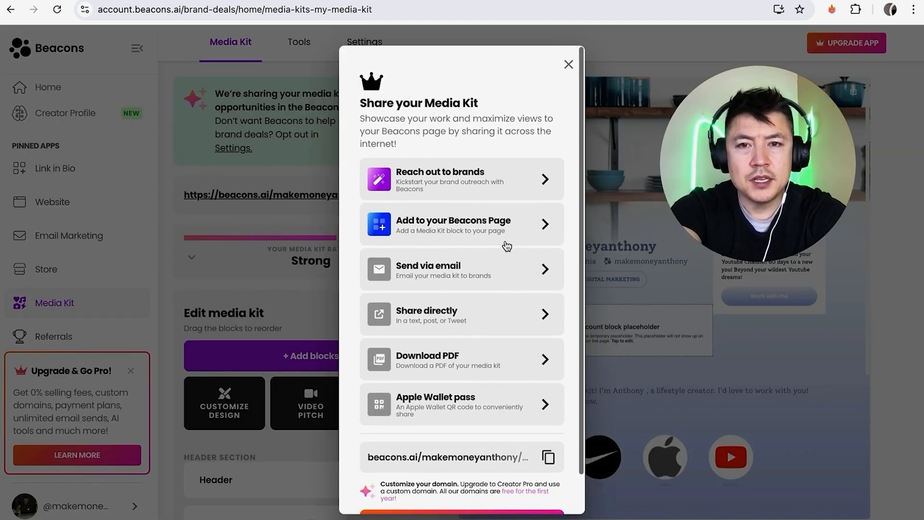
scroll(507, 246, "down", 2)
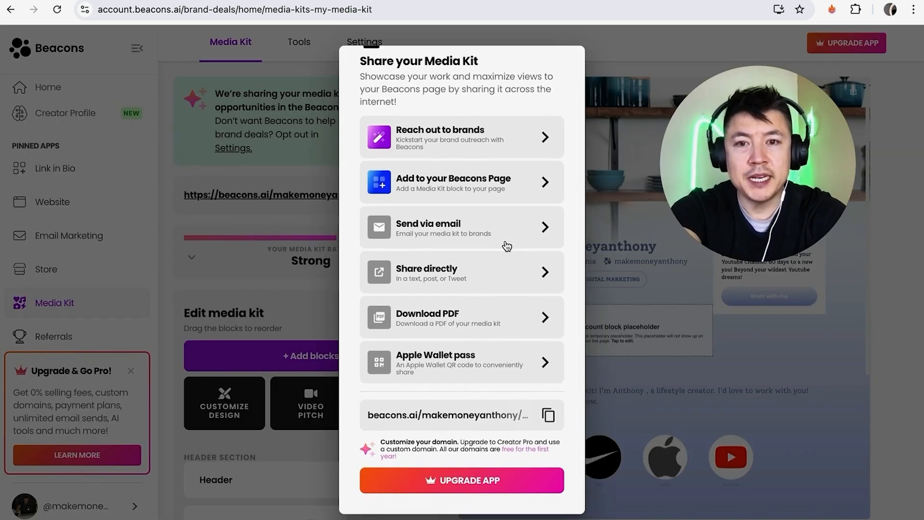
scroll(509, 249, "up", 3)
scroll(509, 249, "down", 1)
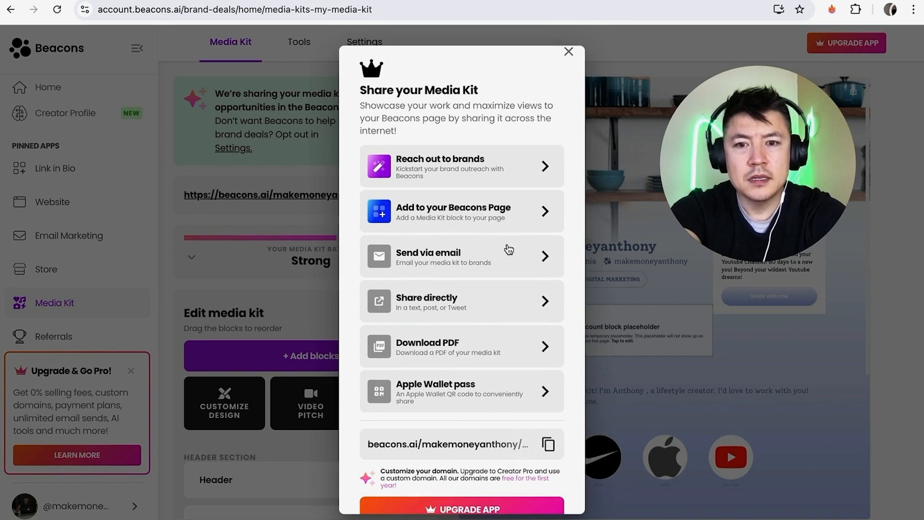
left_click(549, 416)
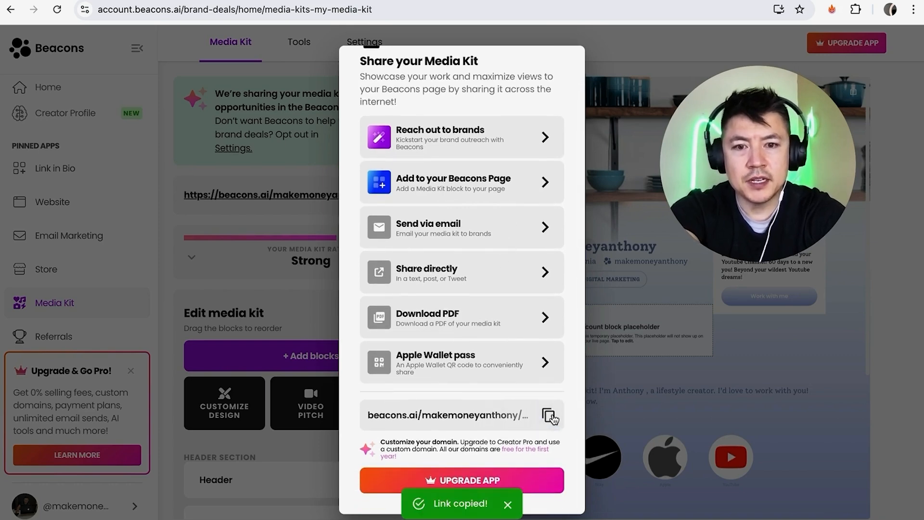